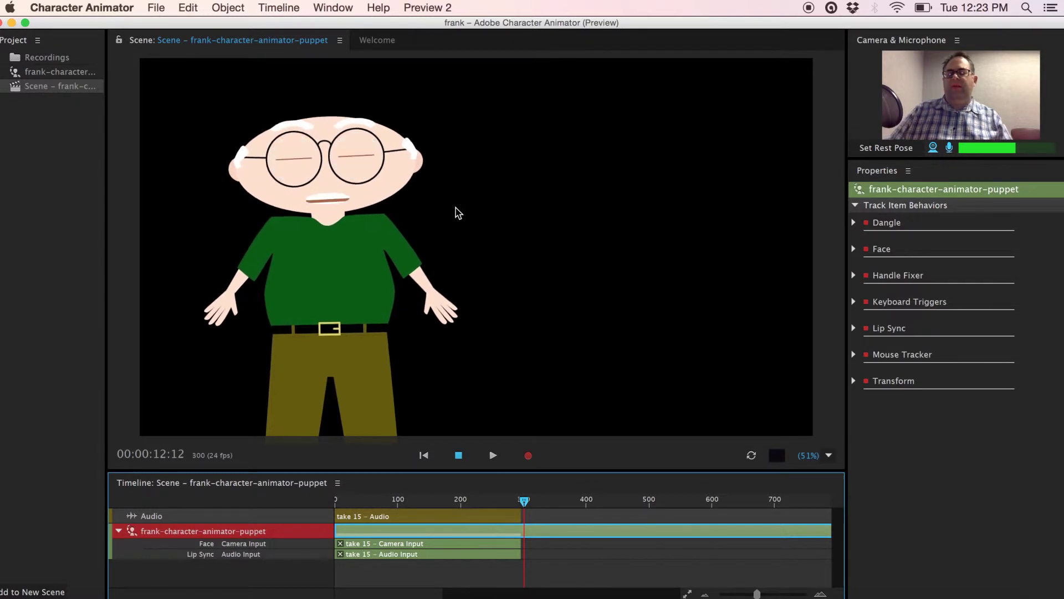
- Export the Character Animator scene to the Desktop as the 'frank dodges ball' PNG sequence
click(157, 7)
mouse_move(260, 197)
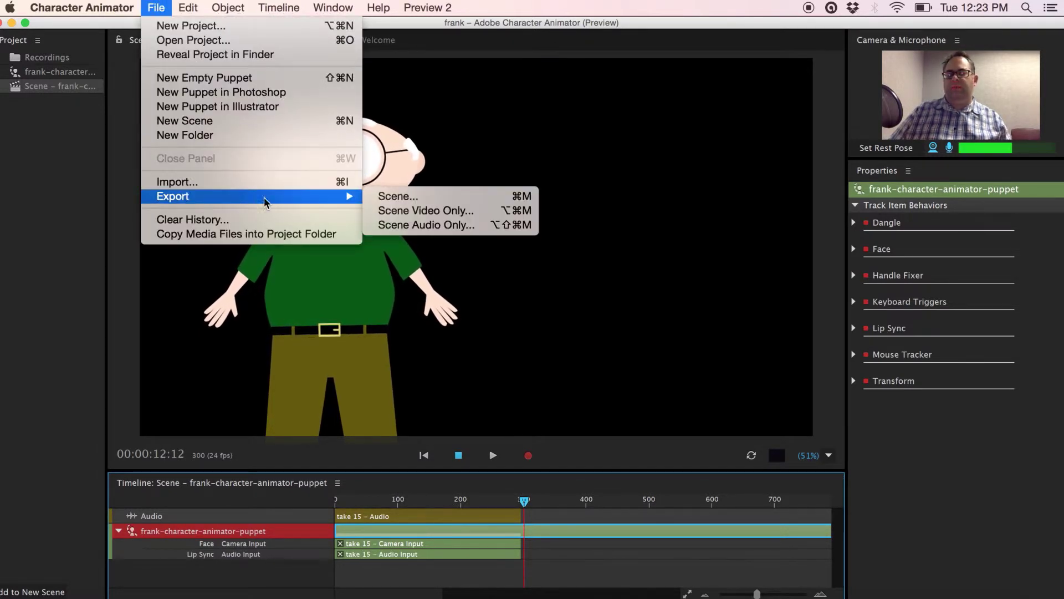
click(408, 196)
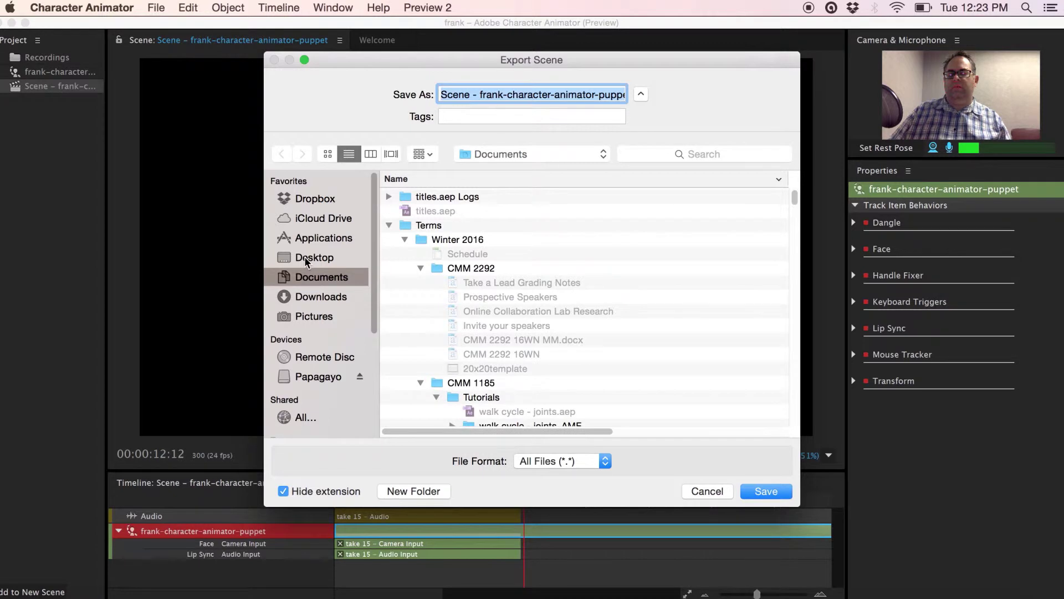
click(305, 256)
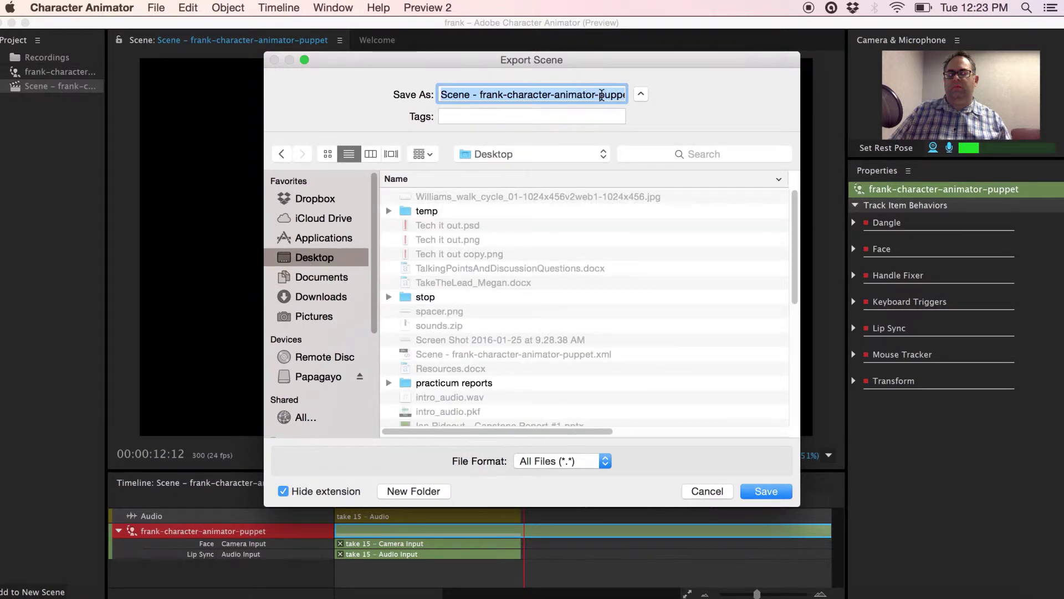
text(frank dodges ball)
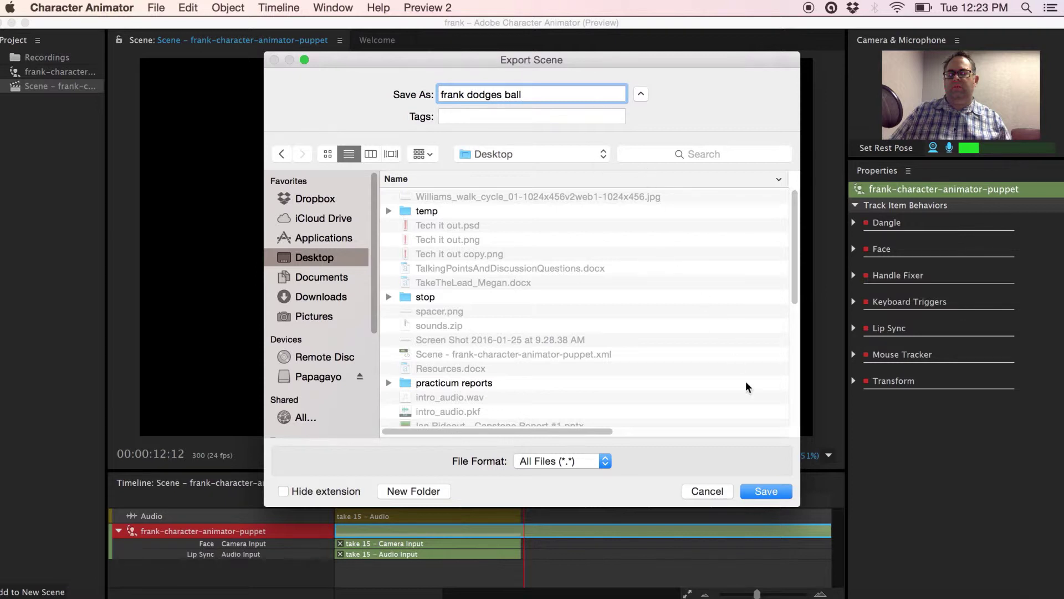
click(767, 491)
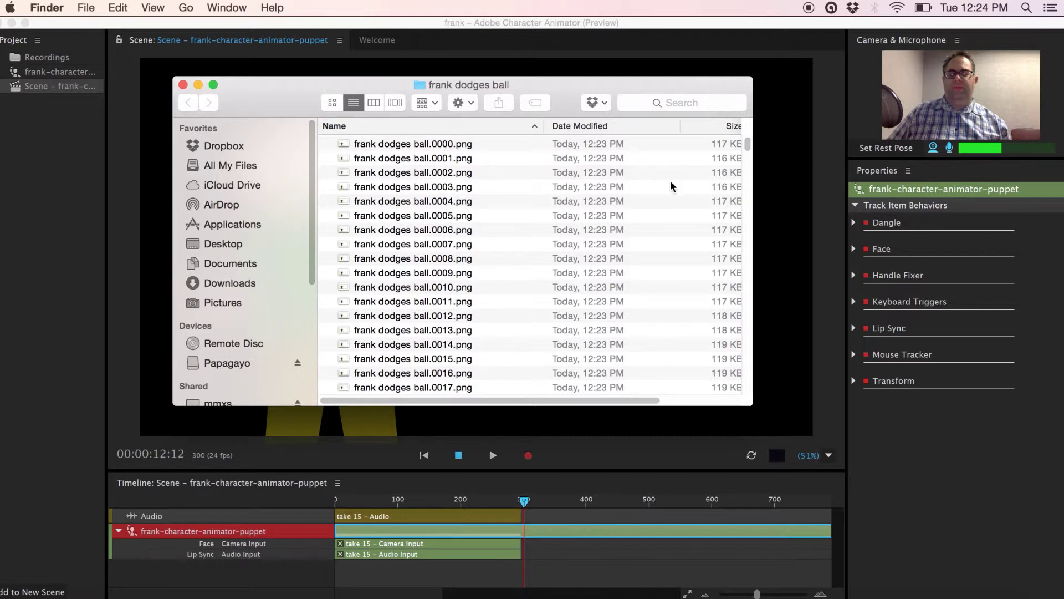
scroll(746, 147, down, 3)
drag(747, 145, 748, 388)
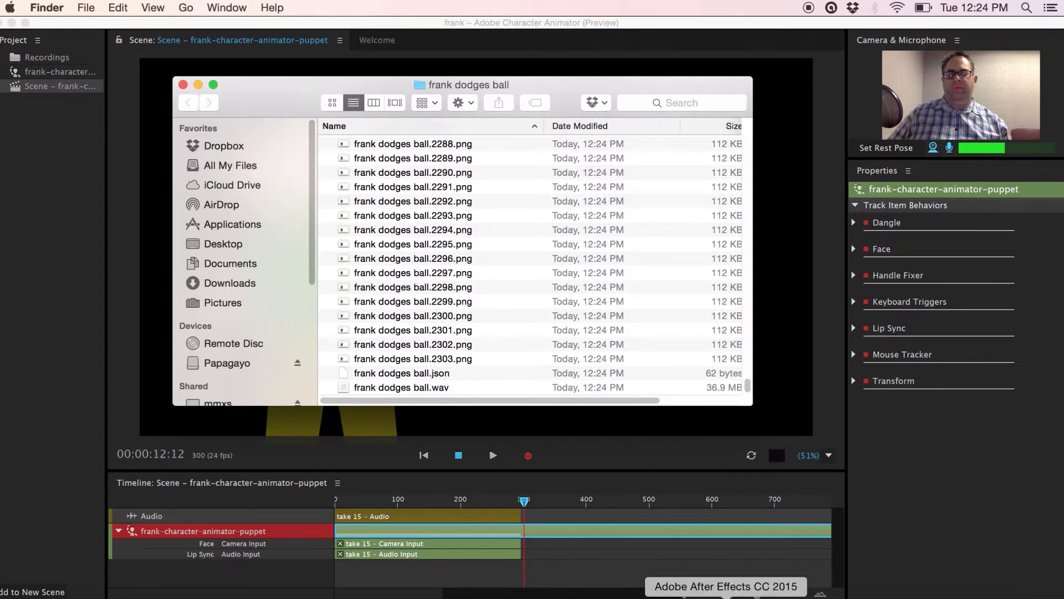
- In After Effects, run the New Comp from Character Animator Recording.jsx script
click(726, 595)
click(704, 524)
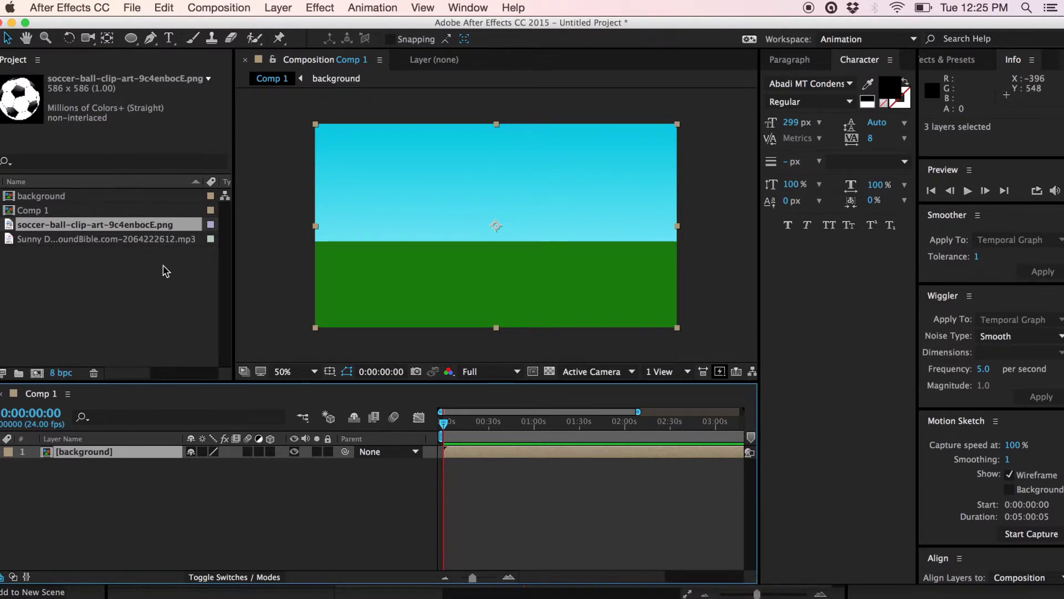
click(133, 8)
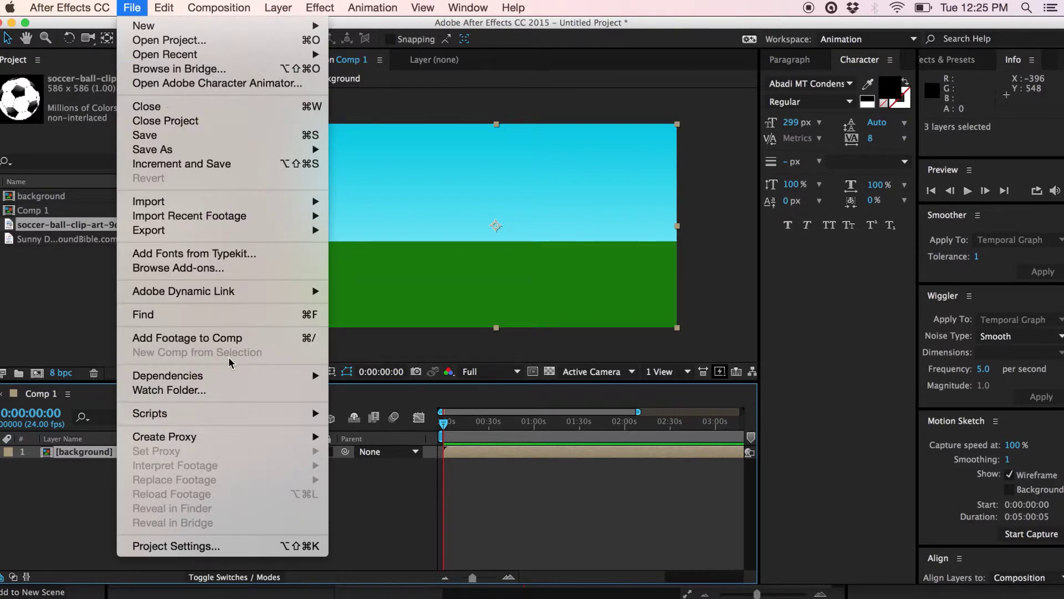
mouse_move(210, 423)
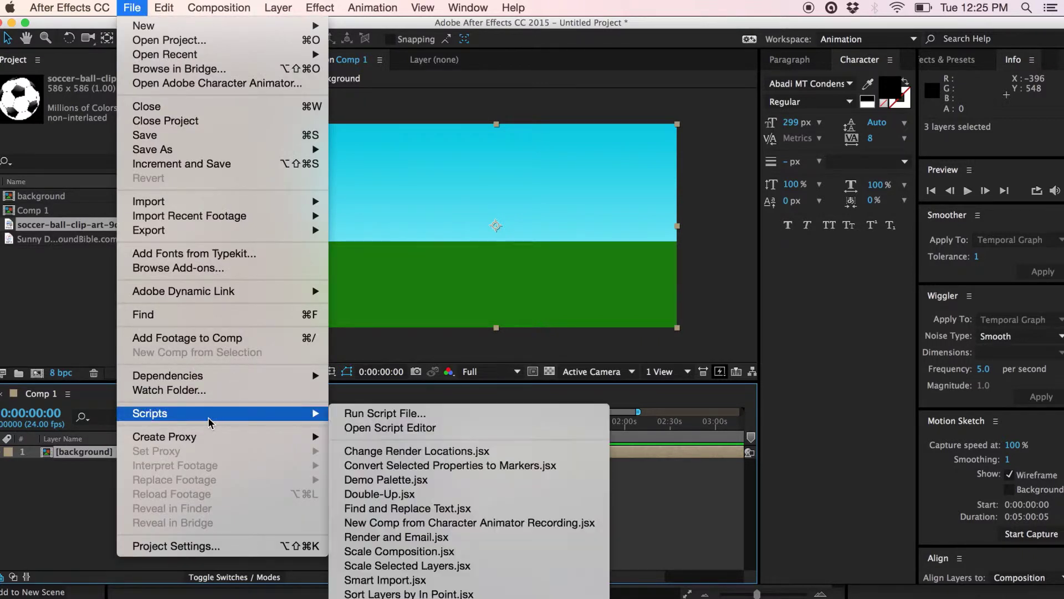
click(490, 523)
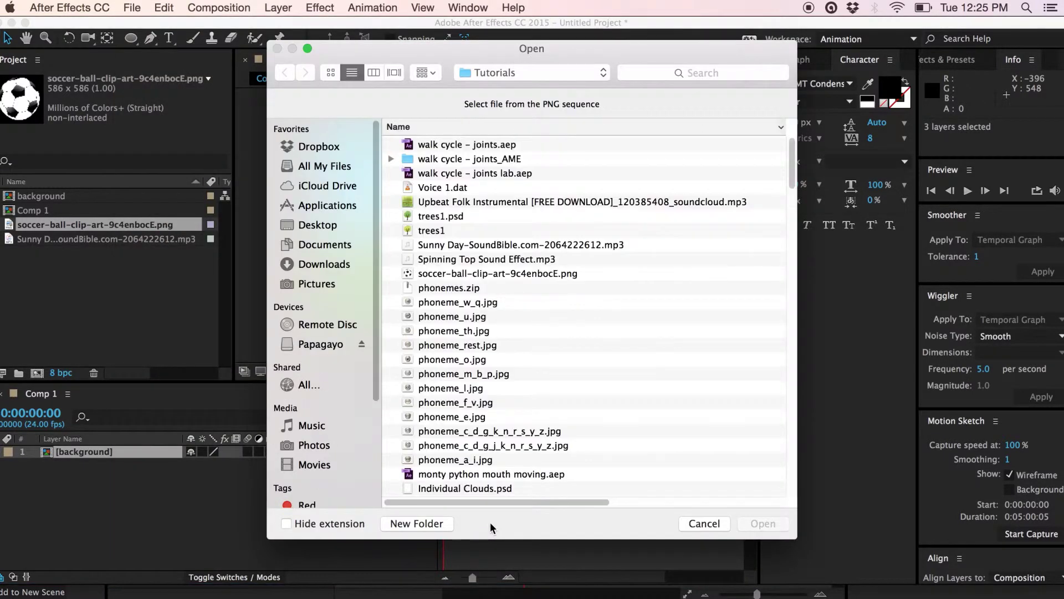
- Import a PNG from the Desktop 'frank dodges ball' folder to build the comp with its wav
click(314, 228)
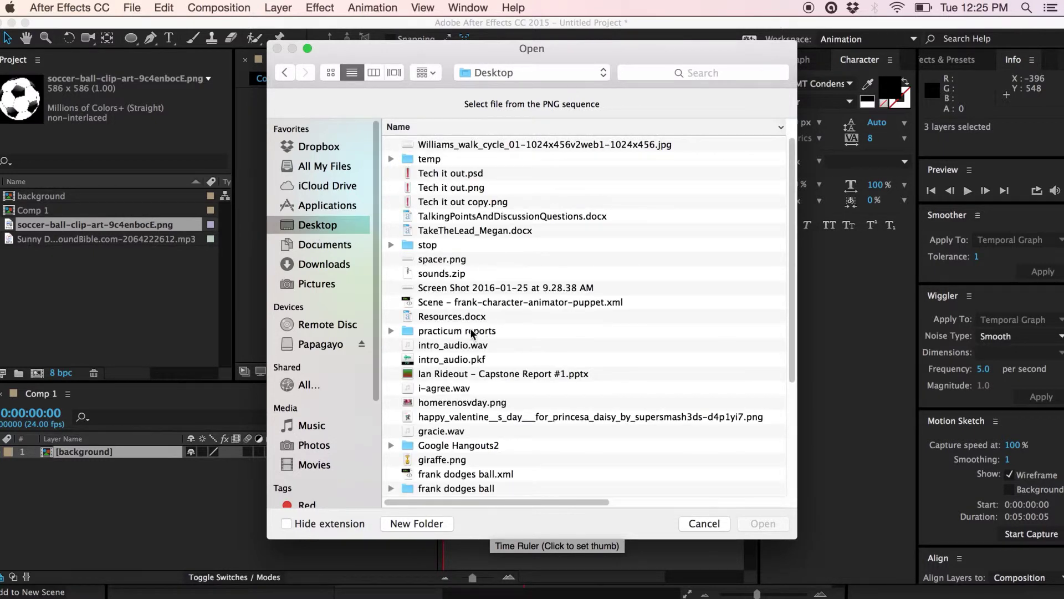
scroll(515, 353, down, 3)
scroll(508, 412, down, 1)
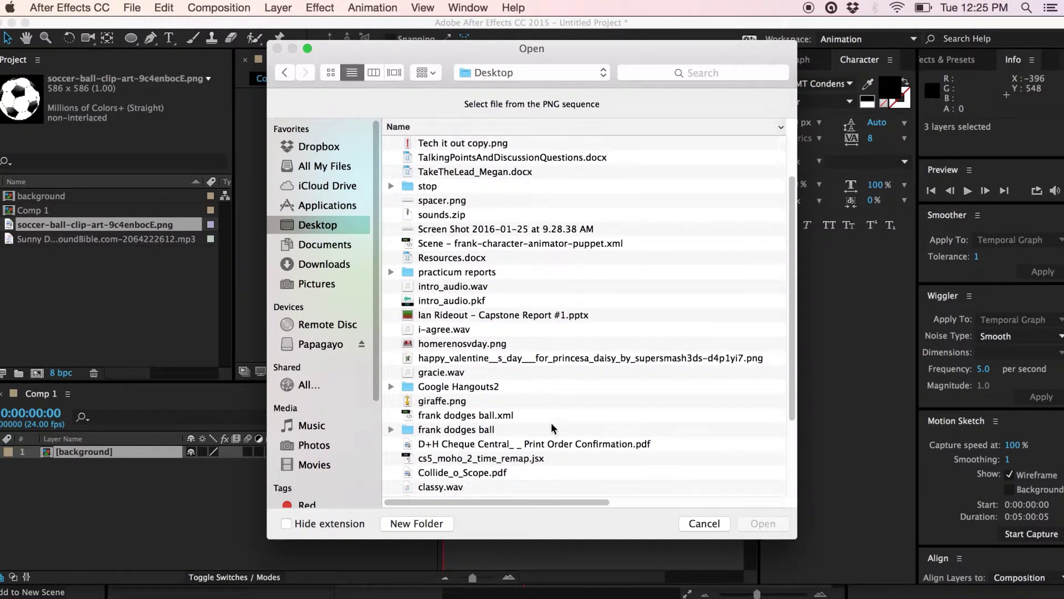
double_click(474, 430)
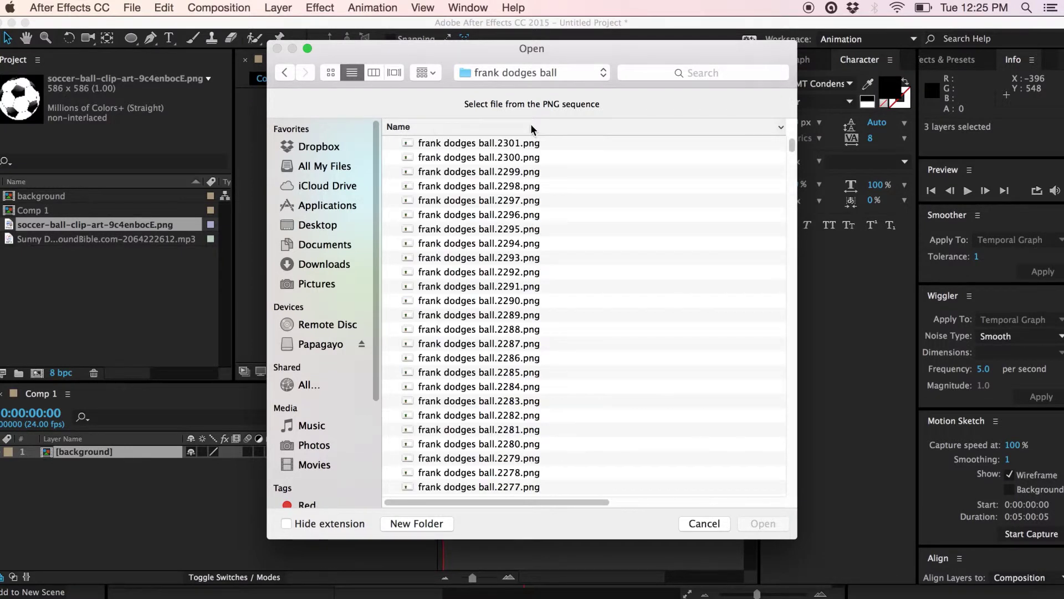
click(506, 144)
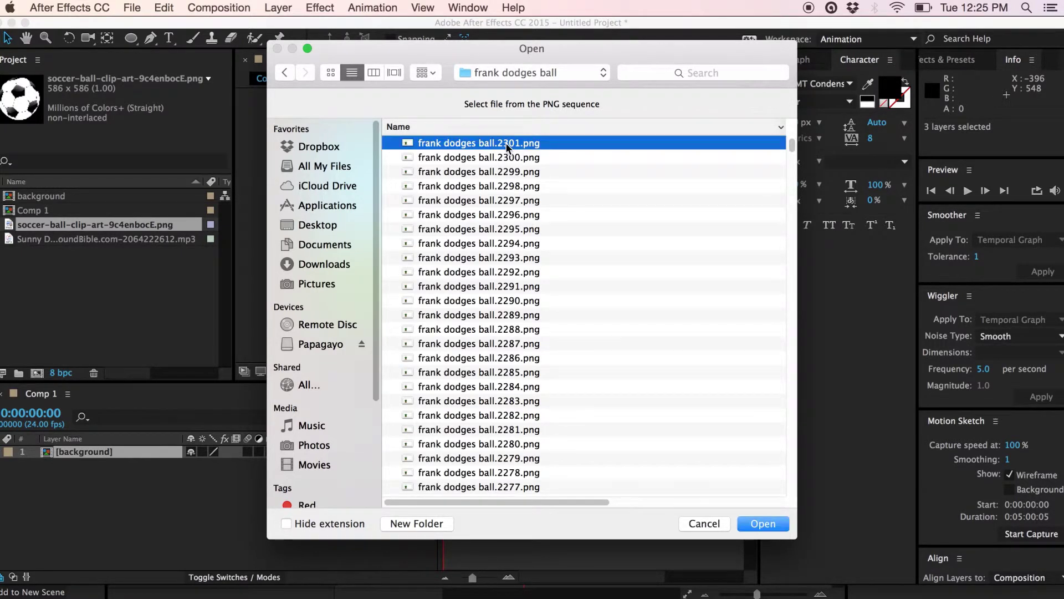
click(764, 523)
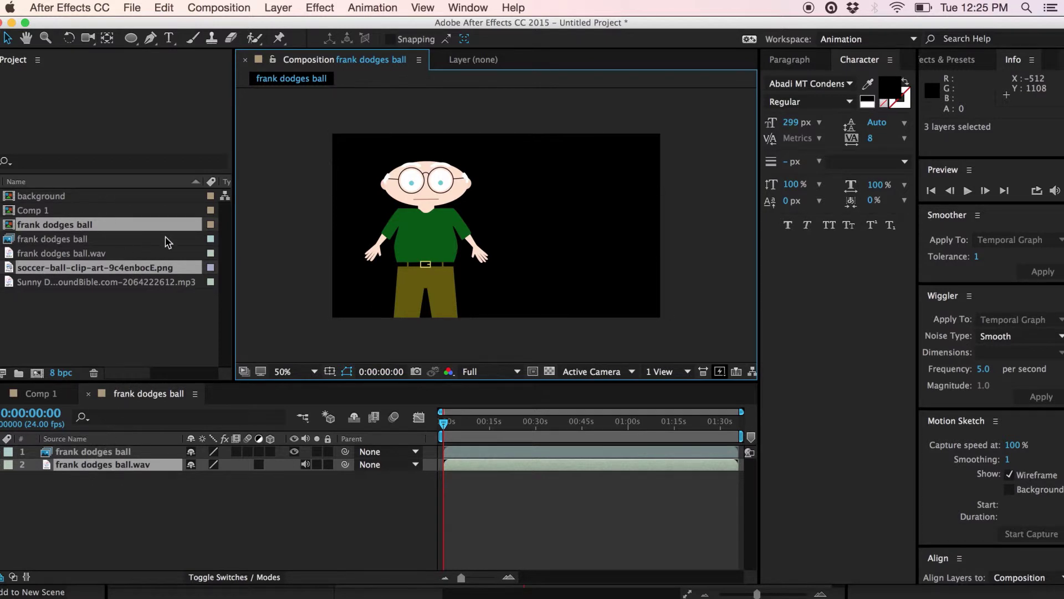
- Preview the frank dodges ball composition with audio at realtime 24 fps
key(space)
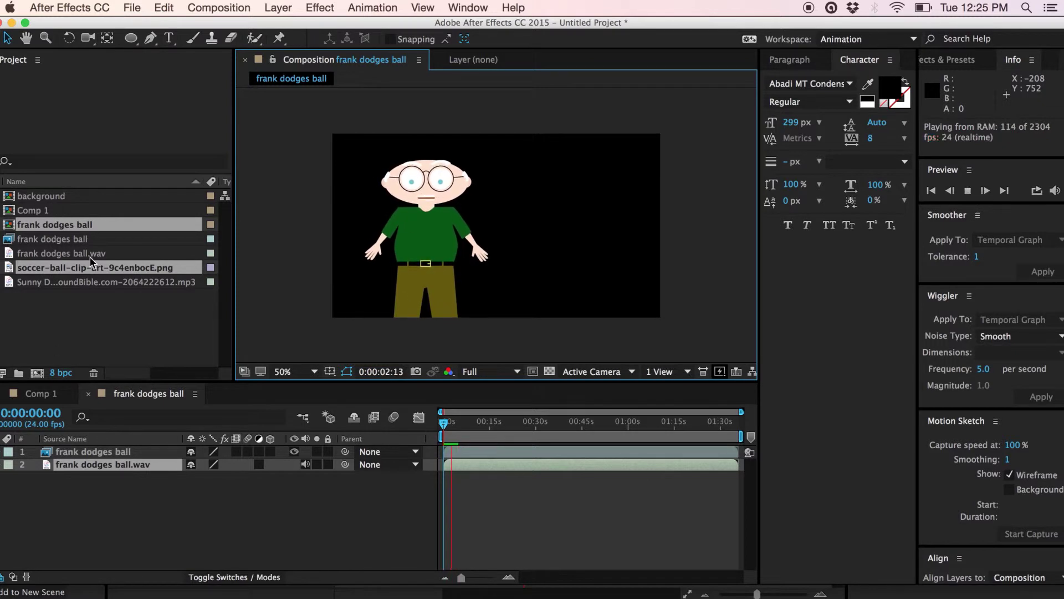
- Place the frank dodges ball comp in Comp 1 above the background and move Frank lower-left
click(40, 394)
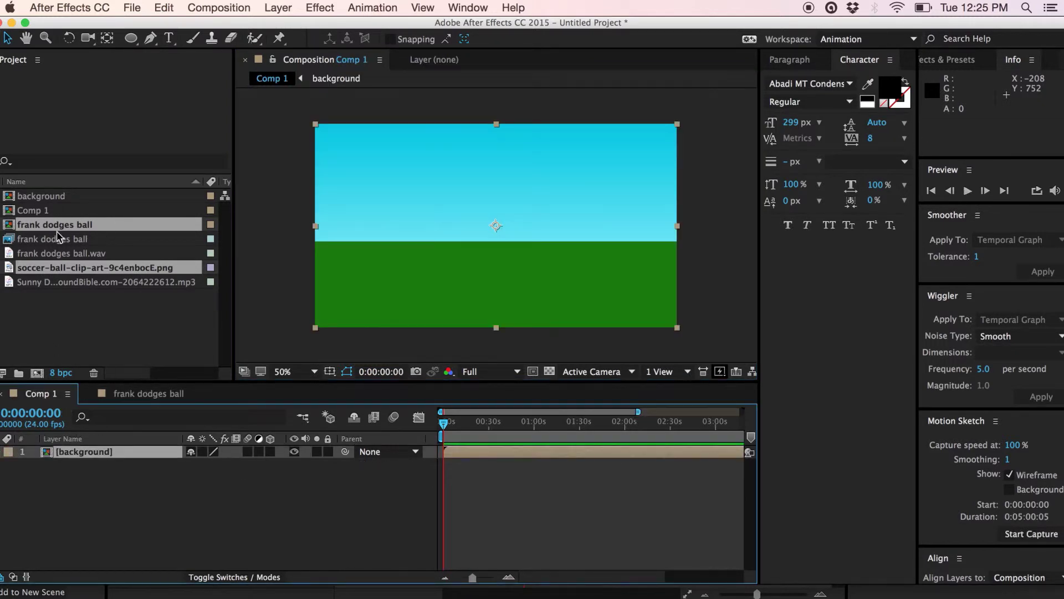
click(78, 319)
click(60, 225)
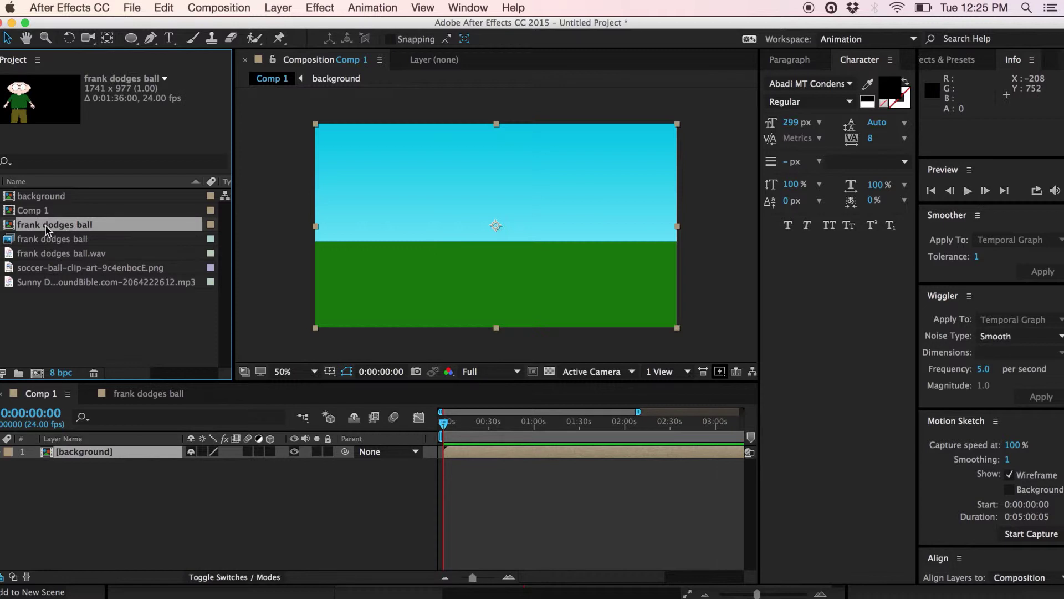
mouse_move(47, 229)
mouse_down()
mouse_move(118, 428)
mouse_move(114, 450)
mouse_up()
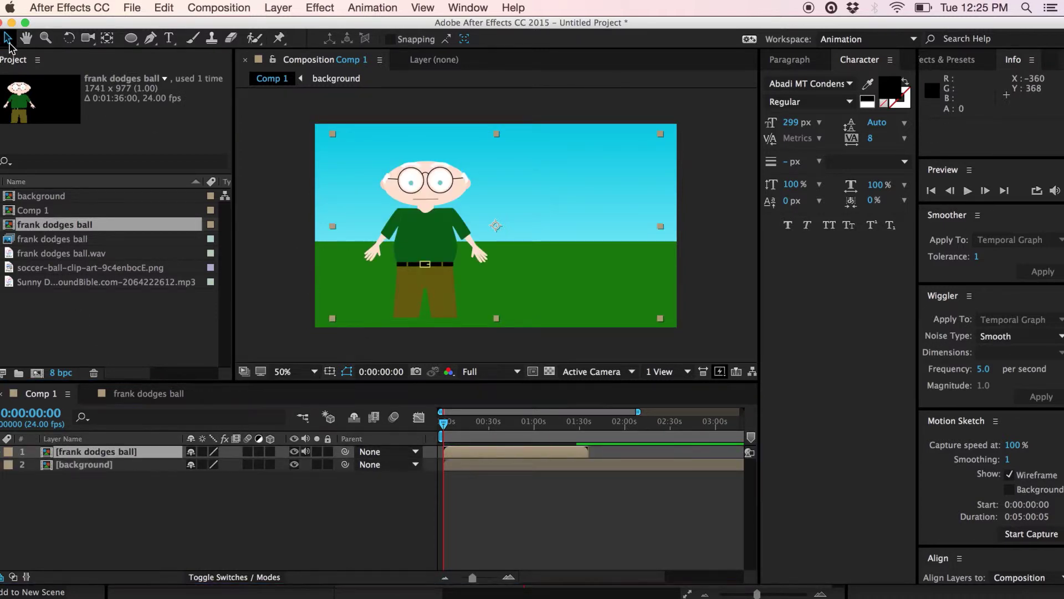
drag(420, 230, 407, 220)
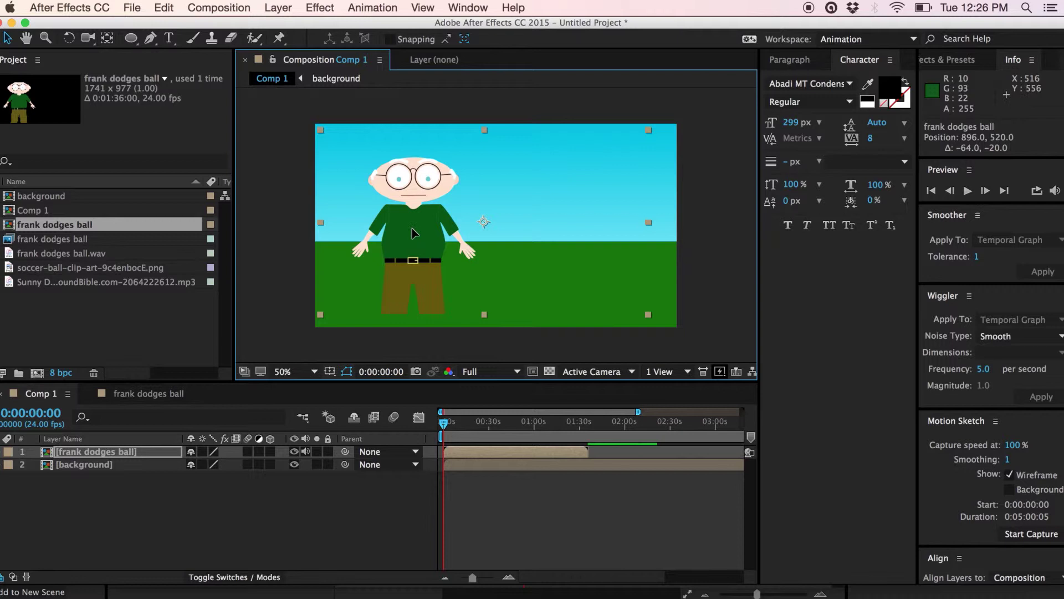
mouse_move(412, 229)
mouse_down()
mouse_move(388, 245)
mouse_move(418, 243)
mouse_up()
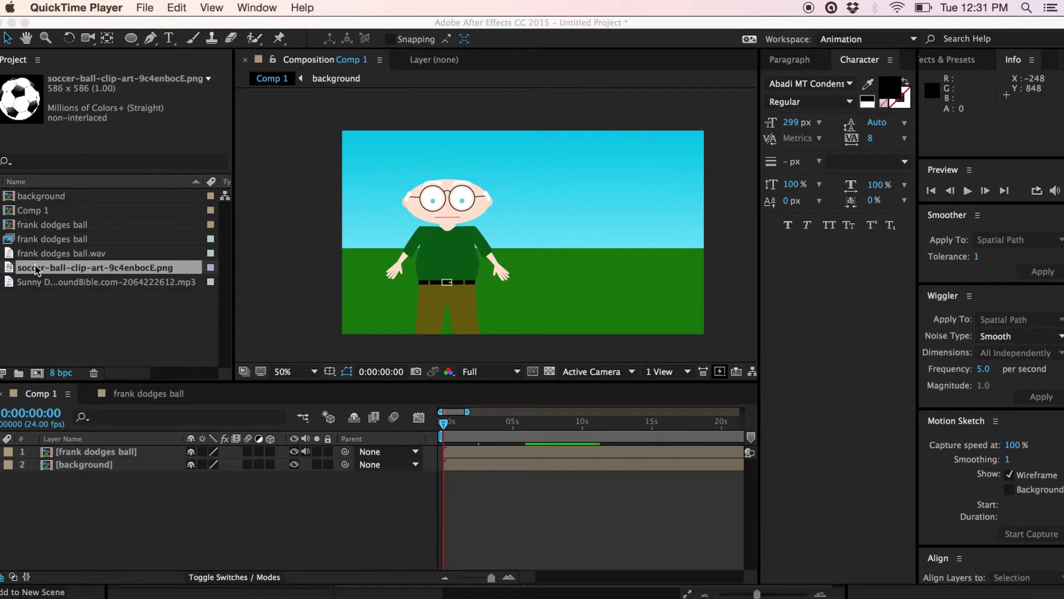
- Add the soccer ball PNG to Comp 1, scale it to 54%, and park it off-frame left at -192, 668
click(23, 273)
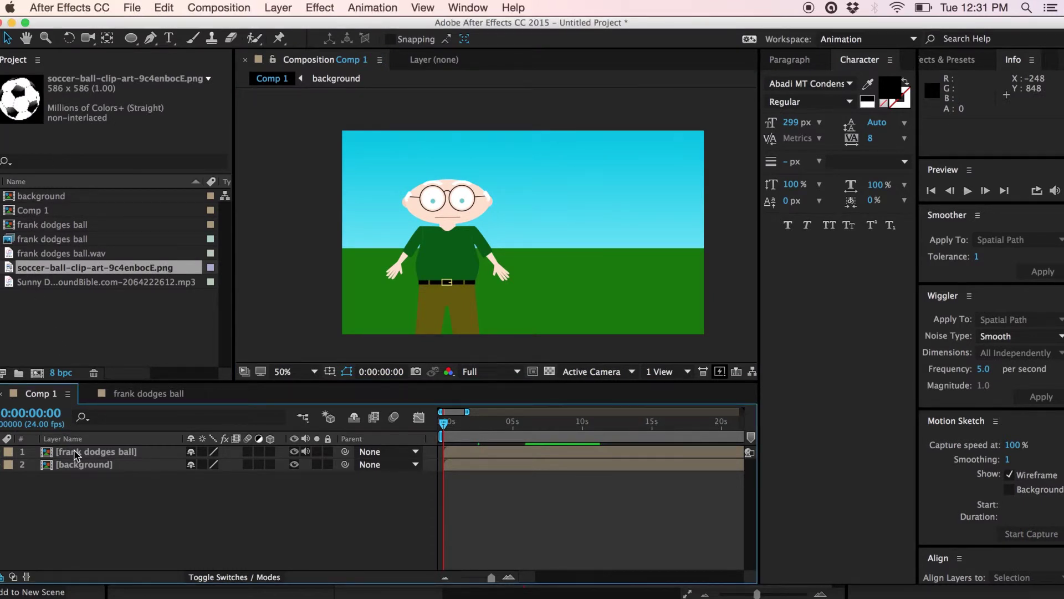
drag(23, 271, 78, 454)
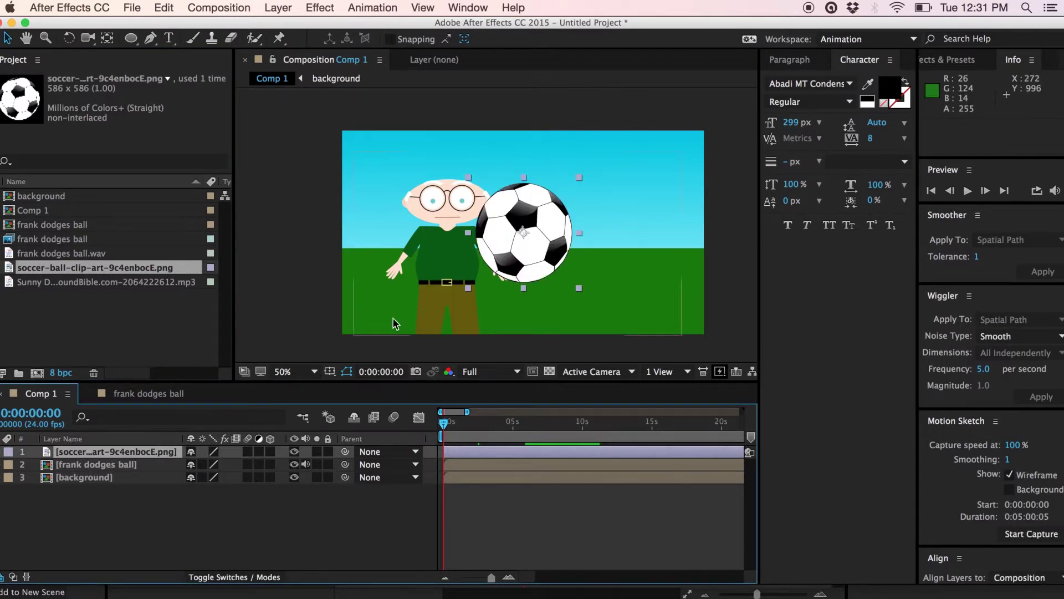
key(s)
drag(243, 467, 206, 464)
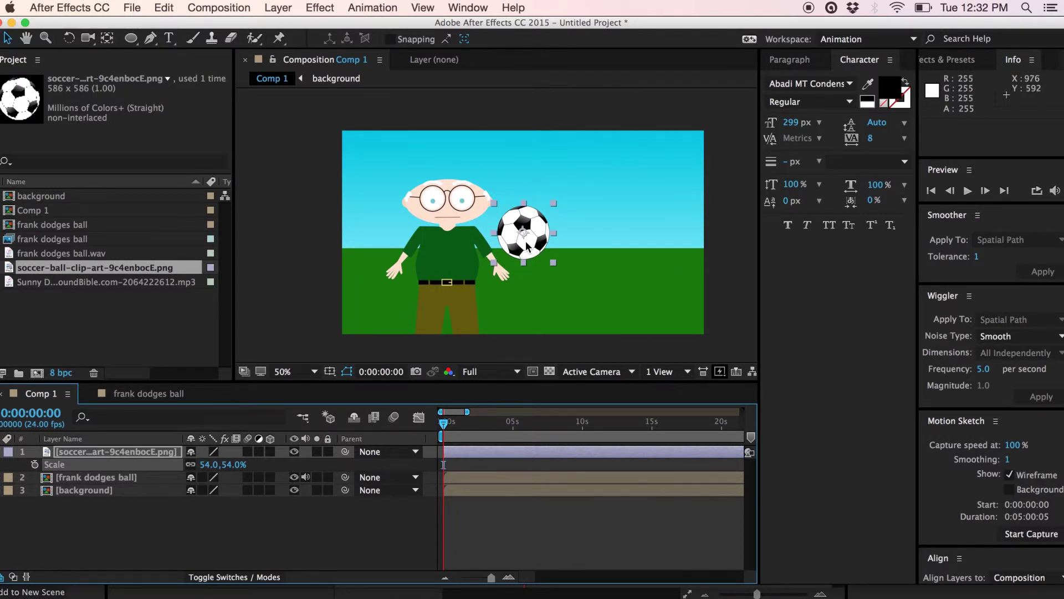
drag(526, 240, 308, 272)
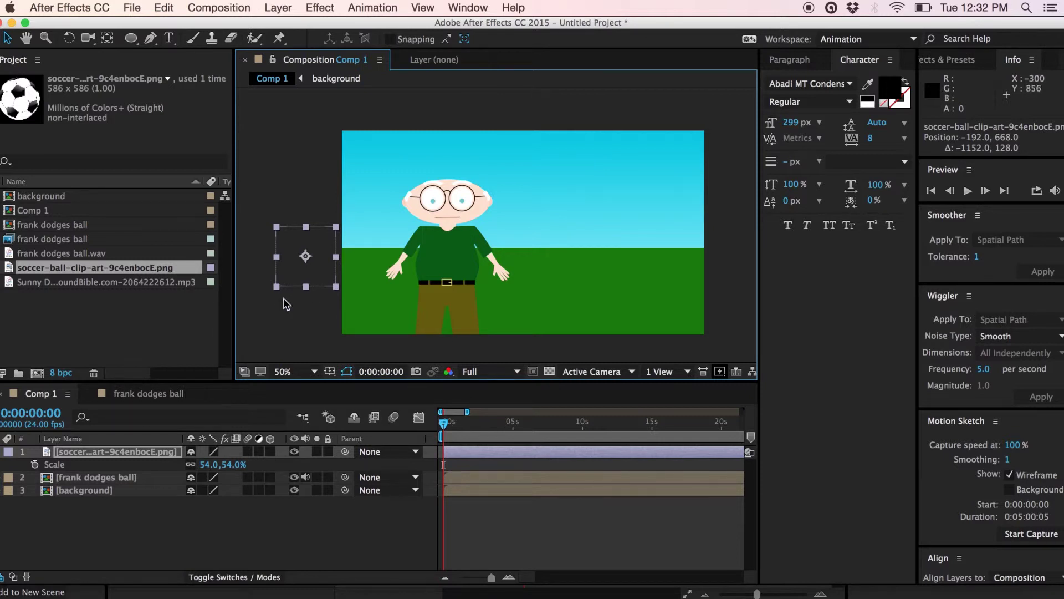
- Keyframe the ball's Position off-screen at 0s and over Frank's face at frame 12
key(p)
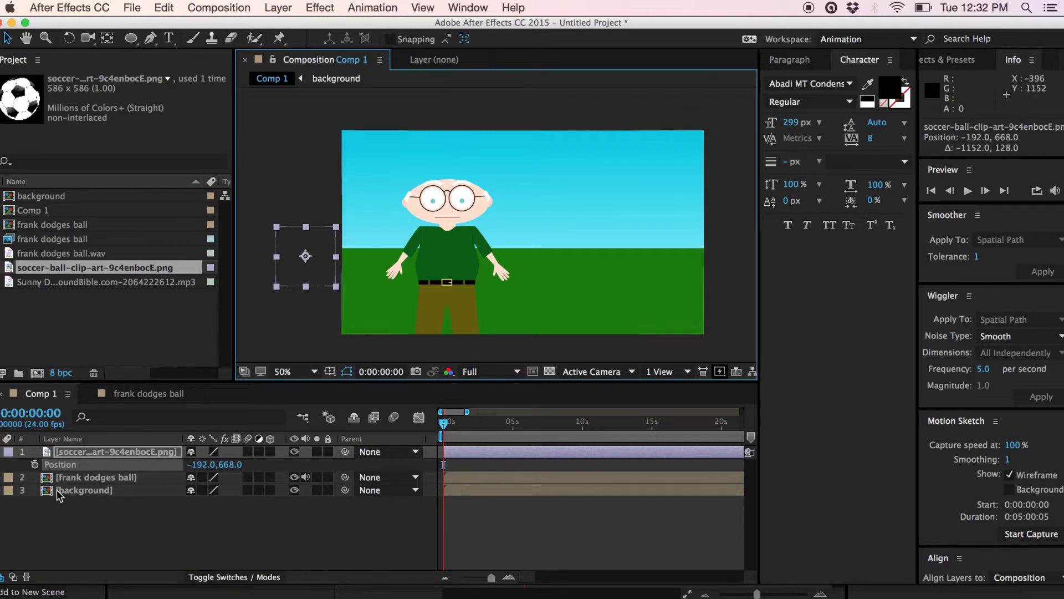
click(35, 464)
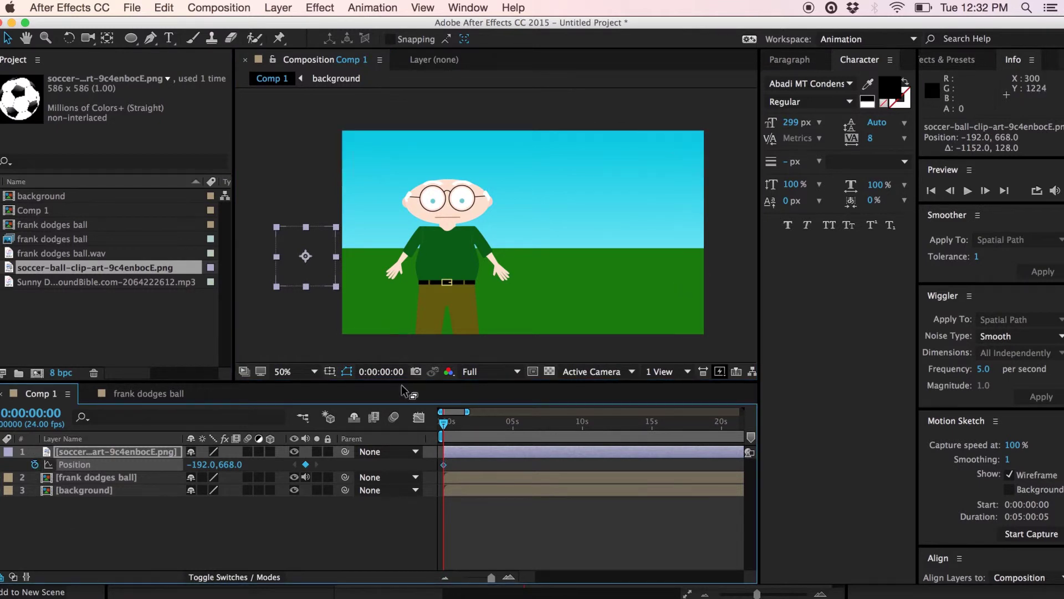
drag(444, 427, 450, 425)
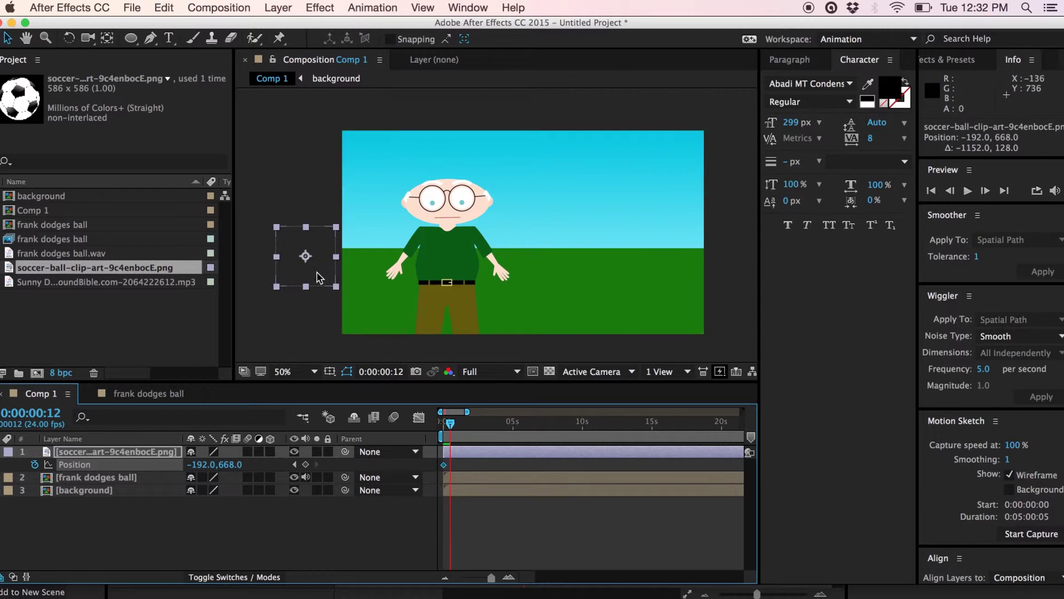
drag(314, 277, 431, 215)
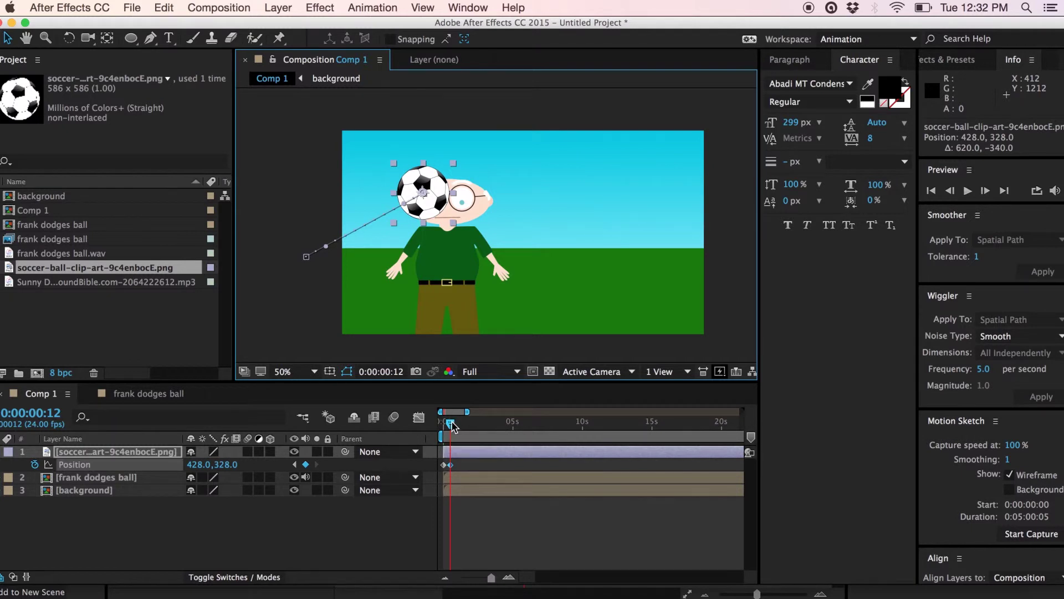
- Send the ball to the upper right at 0:00:01:01 and raise it above Frank's head at frame 12
drag(453, 425, 461, 424)
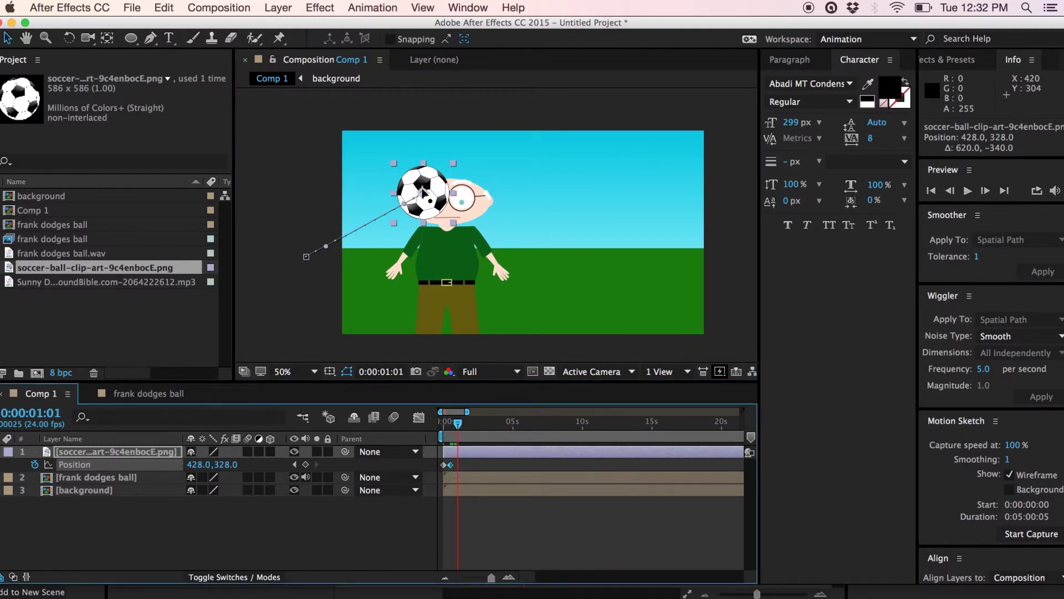
drag(446, 204, 697, 216)
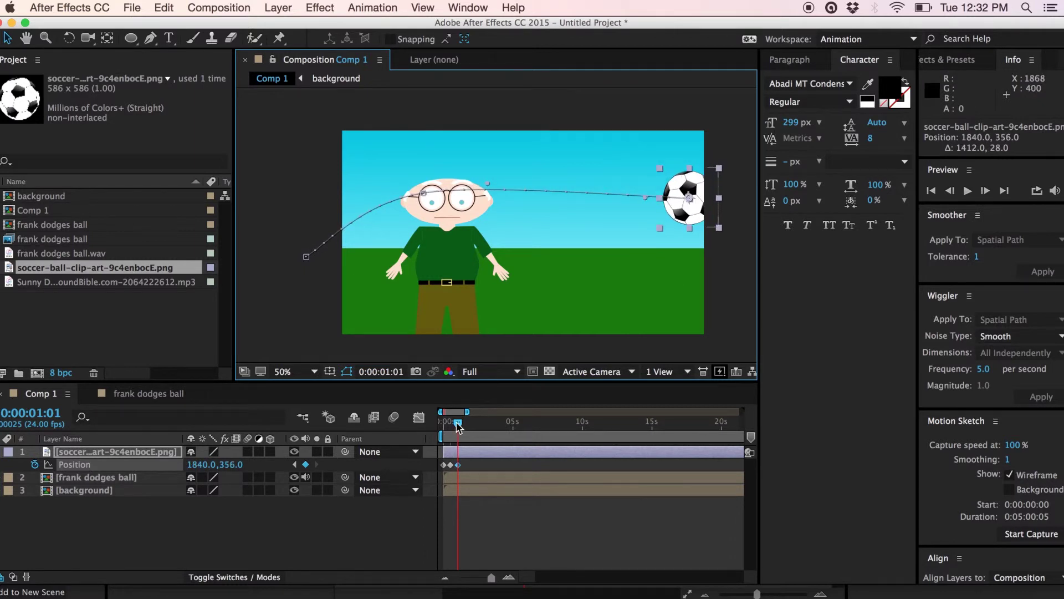
drag(458, 426, 451, 427)
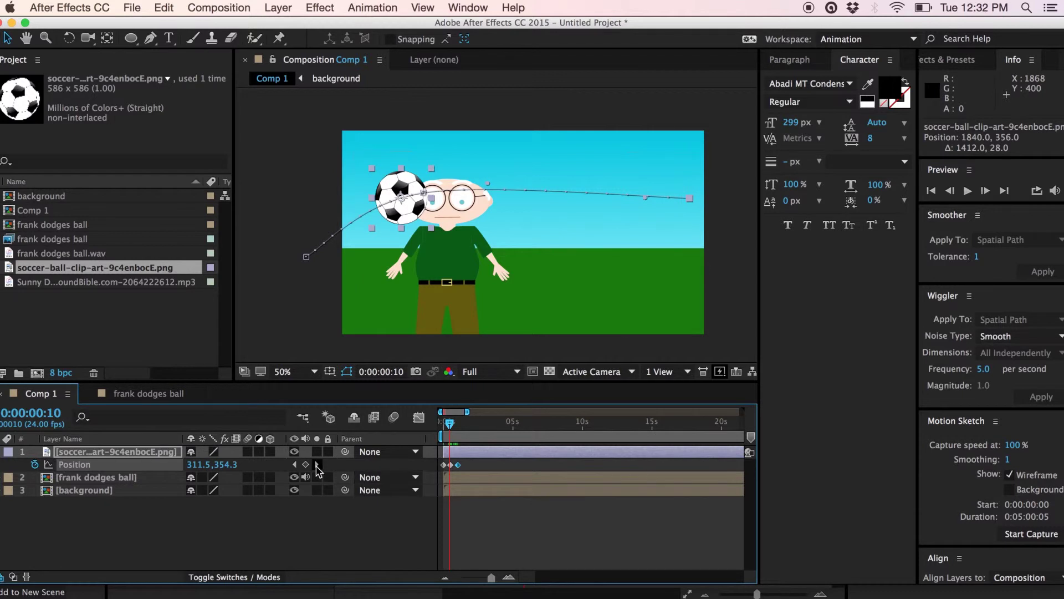
click(317, 466)
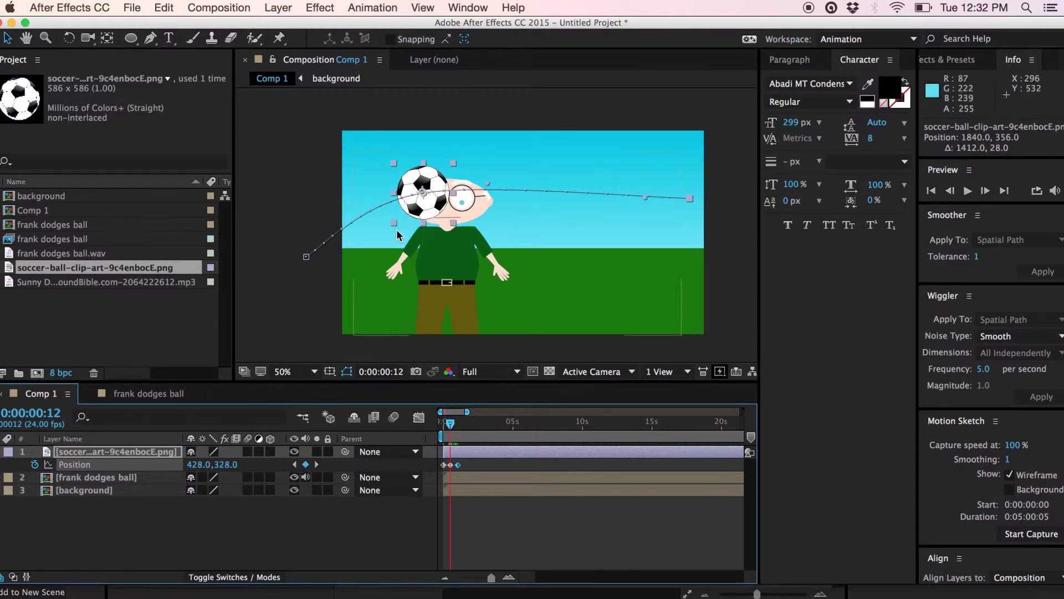
drag(429, 211, 427, 184)
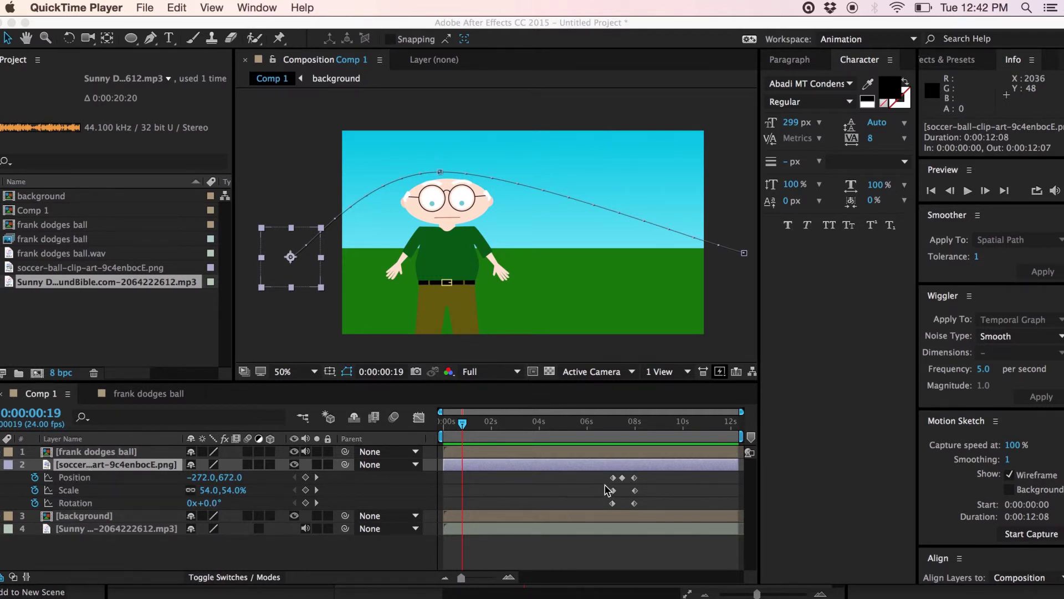
click(462, 427)
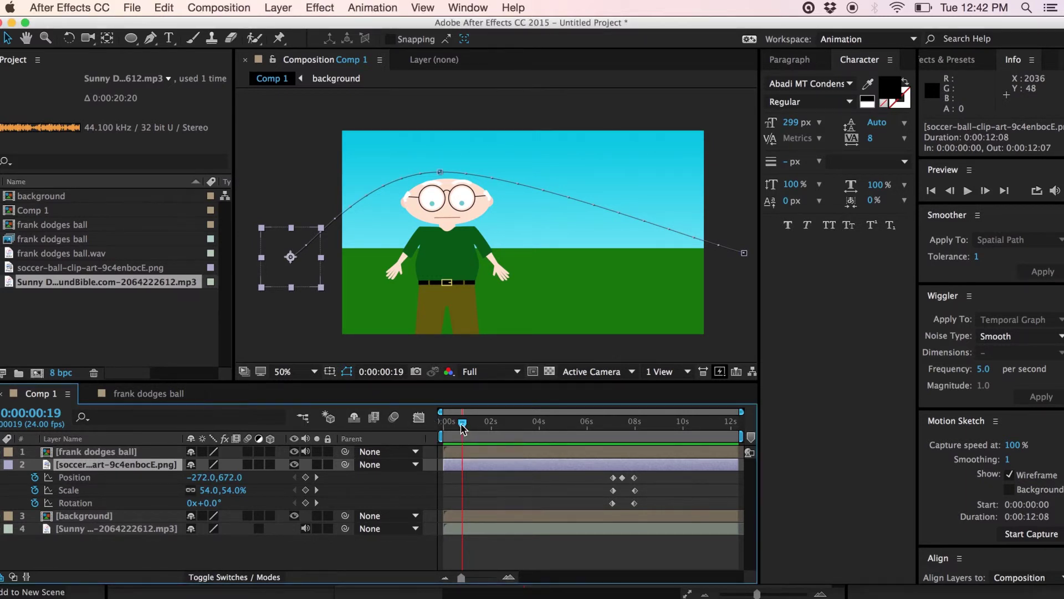
drag(460, 423, 431, 427)
key(space)
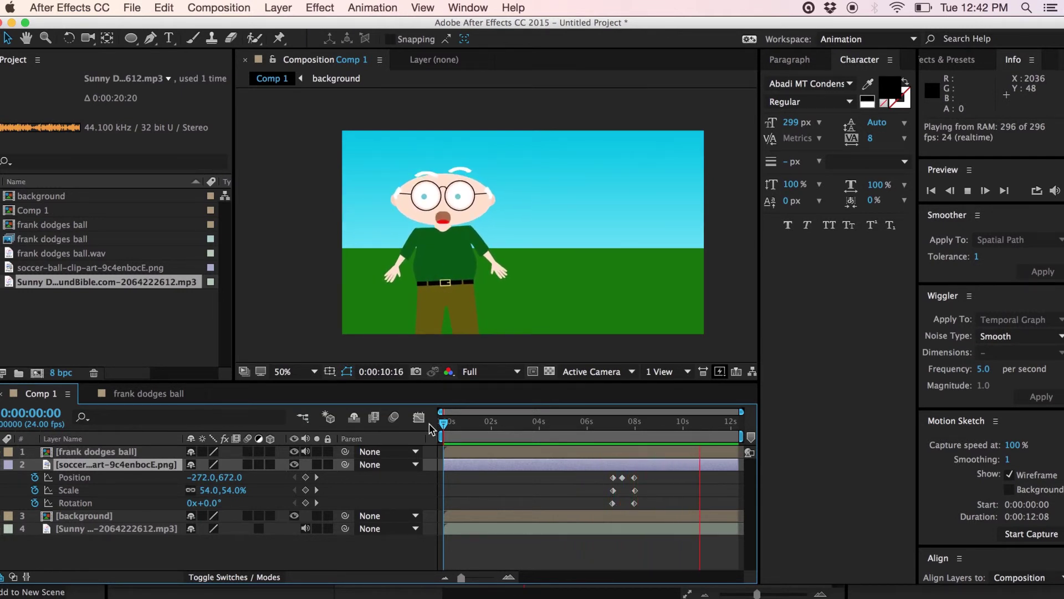
click(533, 464)
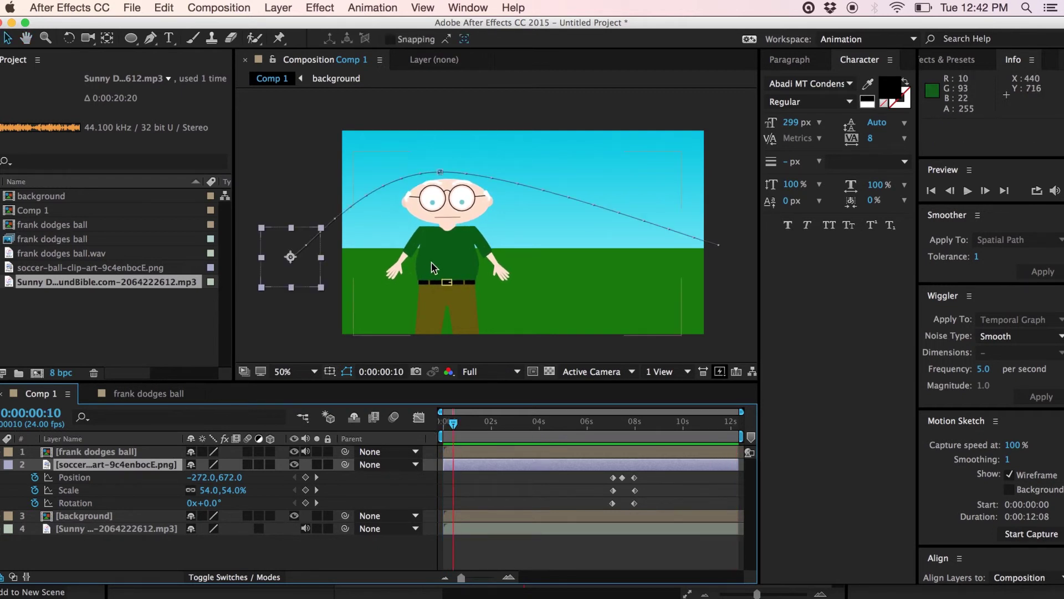